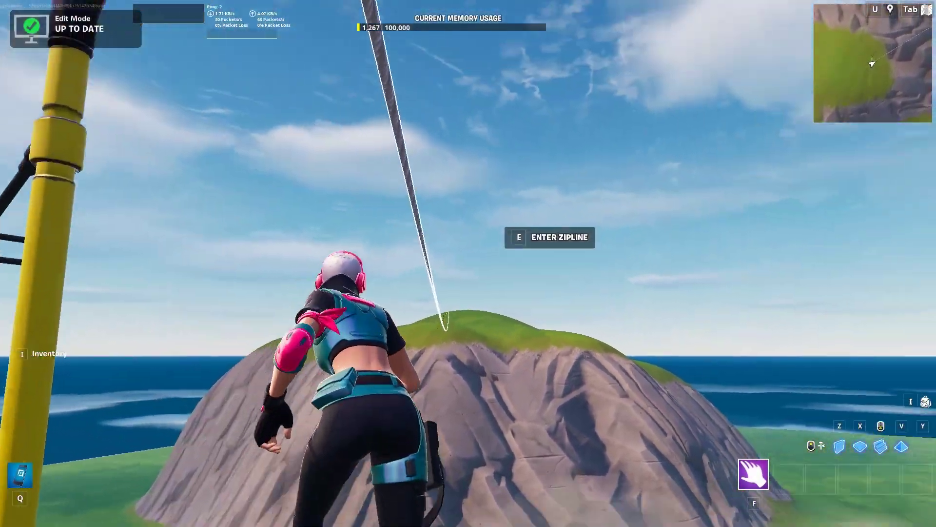
Step: Ride the zipline in the play session and view its pole from the grassy hill
key("e")
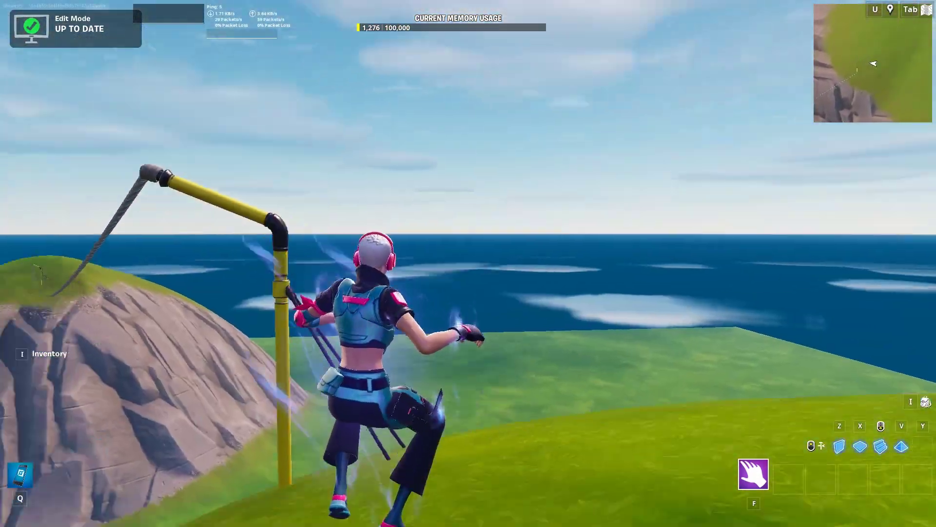
key("a")
key("w")
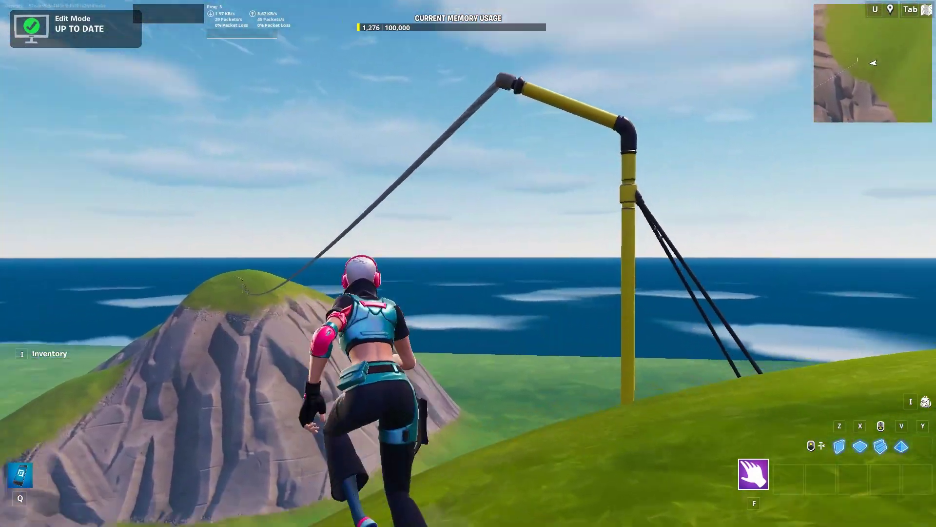
key("w")
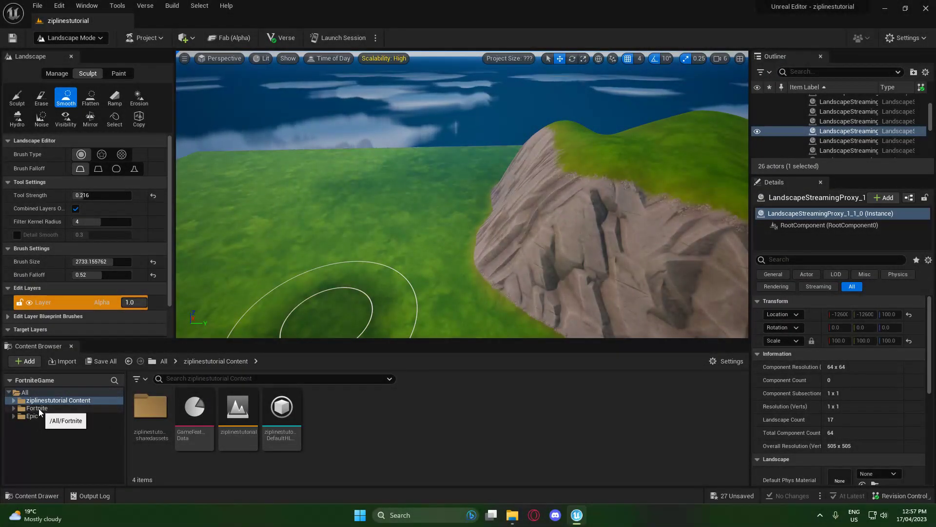
Step: Search all content for "zipline" and place Zipline_Pole_01 near the edge of the first hill
left_click(25, 392)
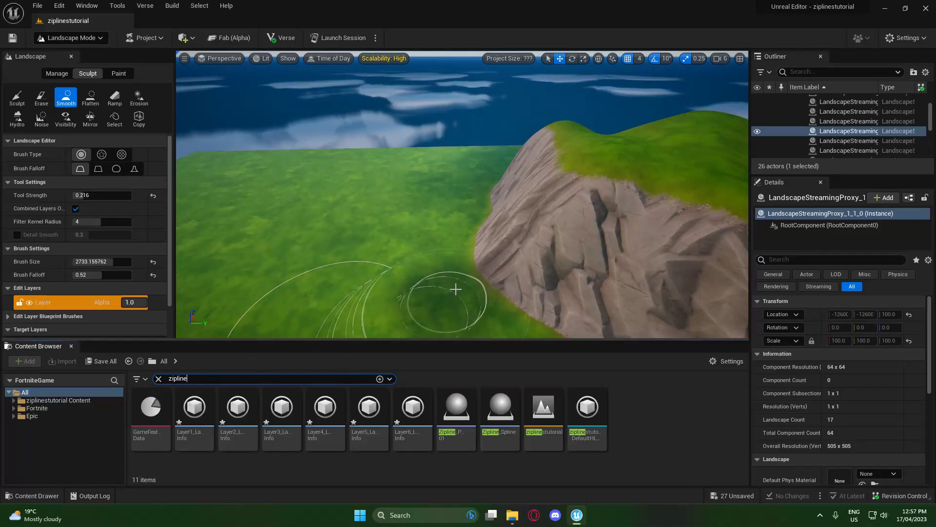
right_click_drag(456, 289, 419, 297)
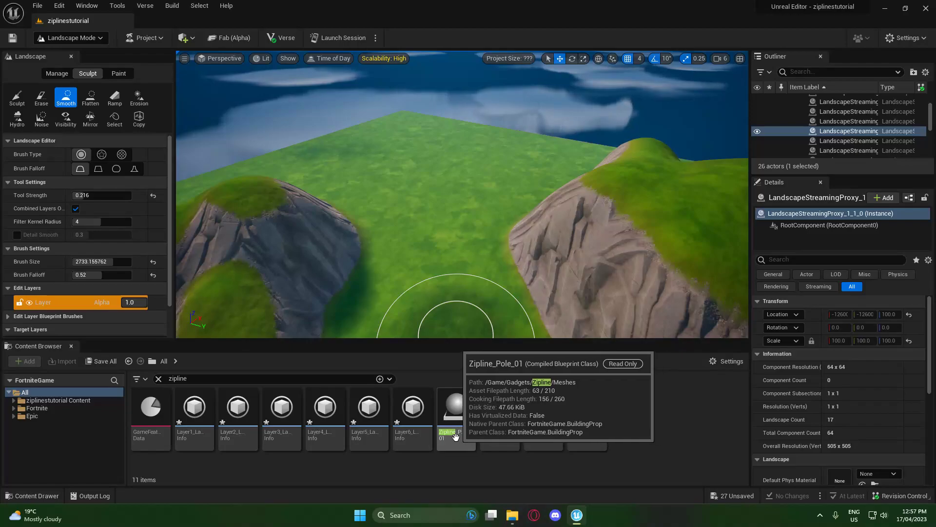
right_click_drag(480, 293, 541, 288)
left_click_drag(458, 434, 480, 177)
key("w")
mouse_move(477, 178)
right_mouse_down()
mouse_move(361, 151)
mouse_move(385, 273)
mouse_move(478, 292)
mouse_move(565, 210)
mouse_move(614, 180)
mouse_move(434, 156)
right_mouse_up()
key("s")
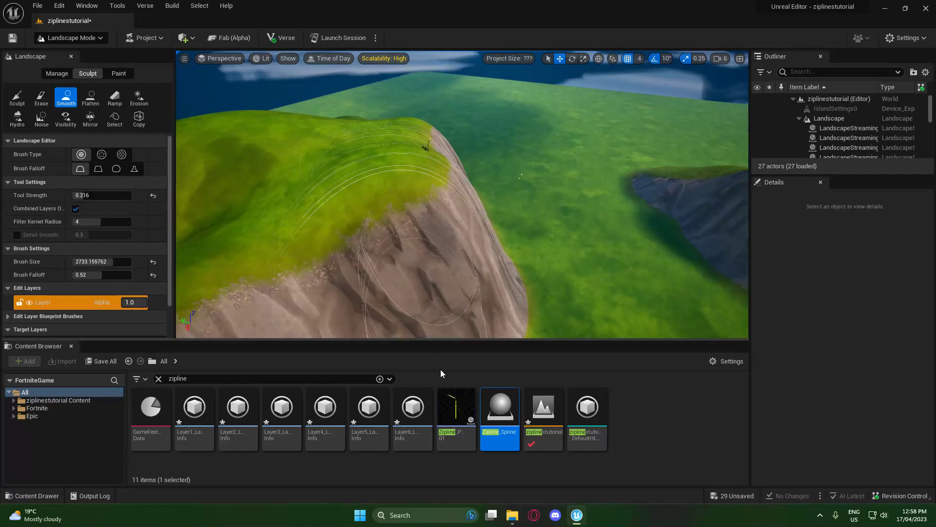
Step: Place the Zipline_Spline asset on the first hill near the pole
left_click(489, 424)
left_click_drag(490, 425, 420, 180)
key("w")
right_click_drag(421, 180, 323, 219)
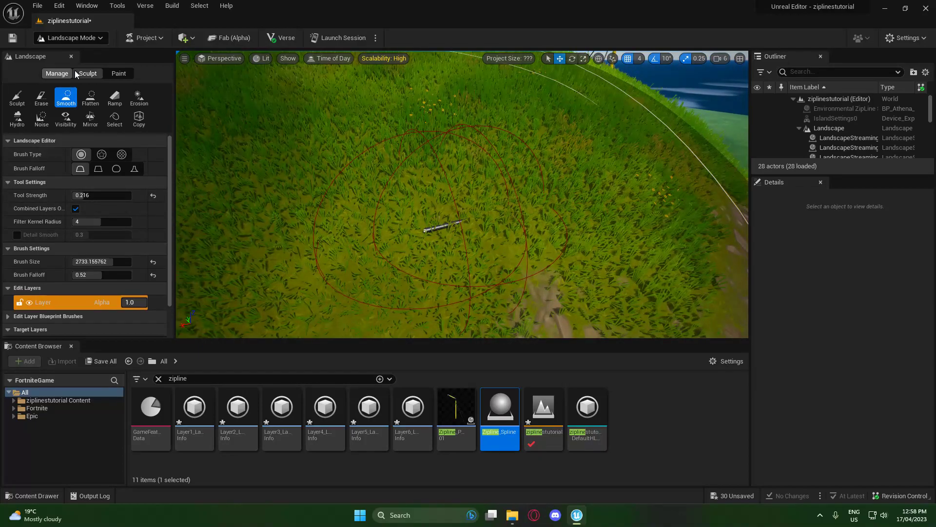
Step: Switch to Selection Mode and move the zipline spline beside the pole's top, to about X 7702, Y 253, Z 4977
left_click(71, 53)
scroll(367, 201, "down", 5)
left_click(367, 201)
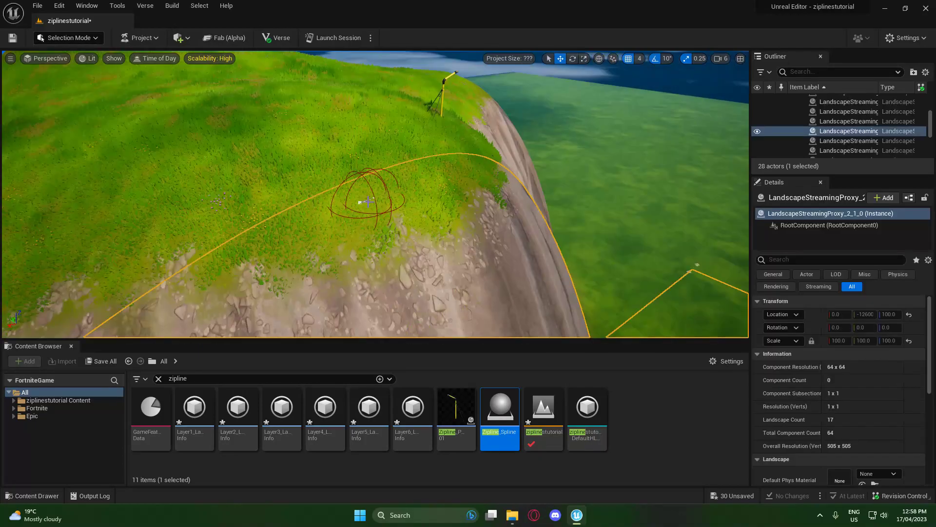
left_click(360, 202)
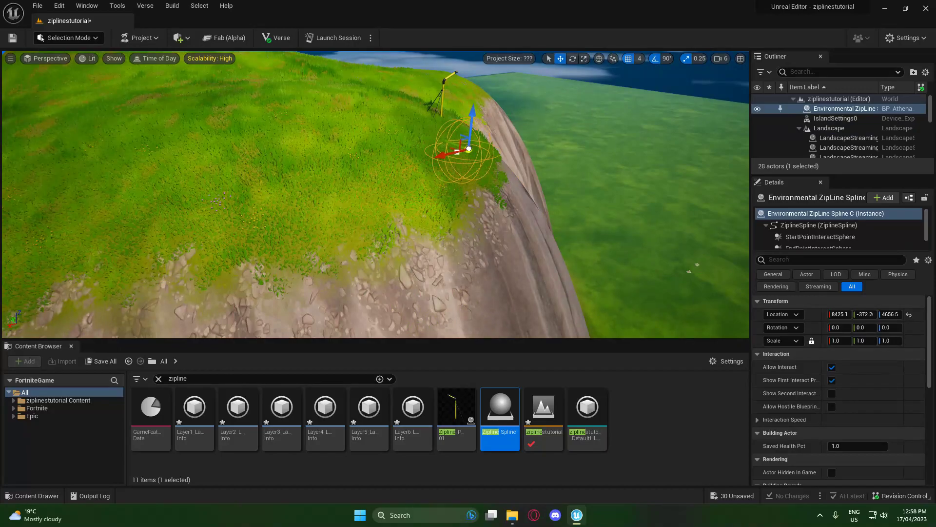
right_click_drag(475, 115, 683, 107)
key("s")
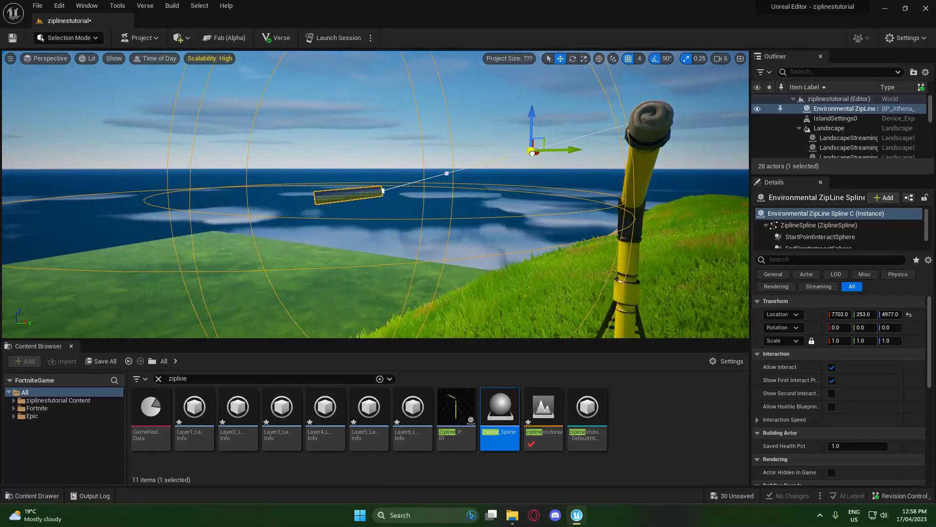
Step: Fine-tune the zipline spline's start onto the tip of the pole's arm, at X 7658, Y 253, Z 4985
right_click_drag(578, 166, 120, 193)
key("w")
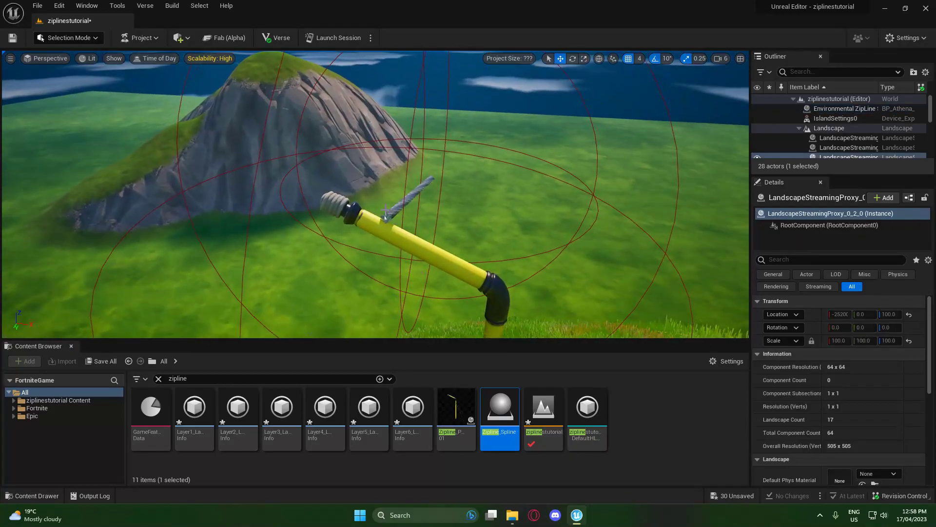
left_click(388, 216)
left_click(390, 216)
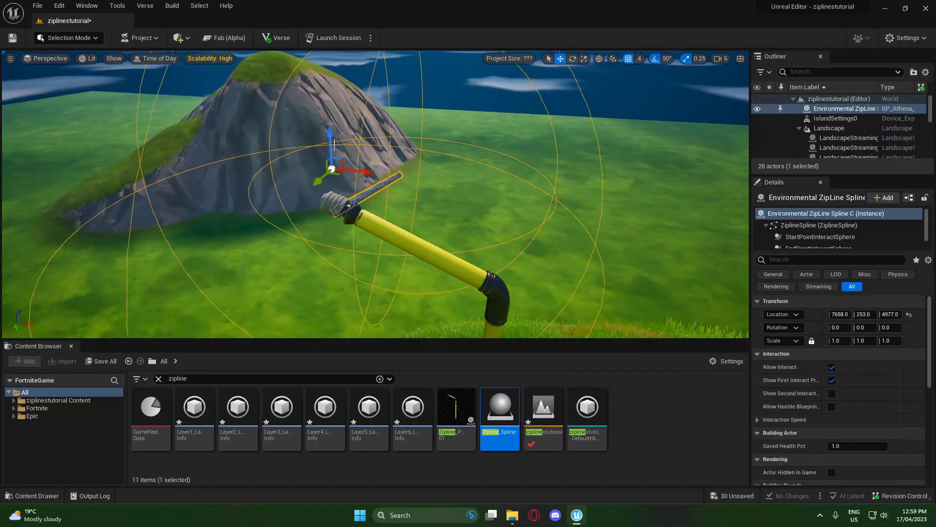
right_click_drag(334, 143, 322, 161)
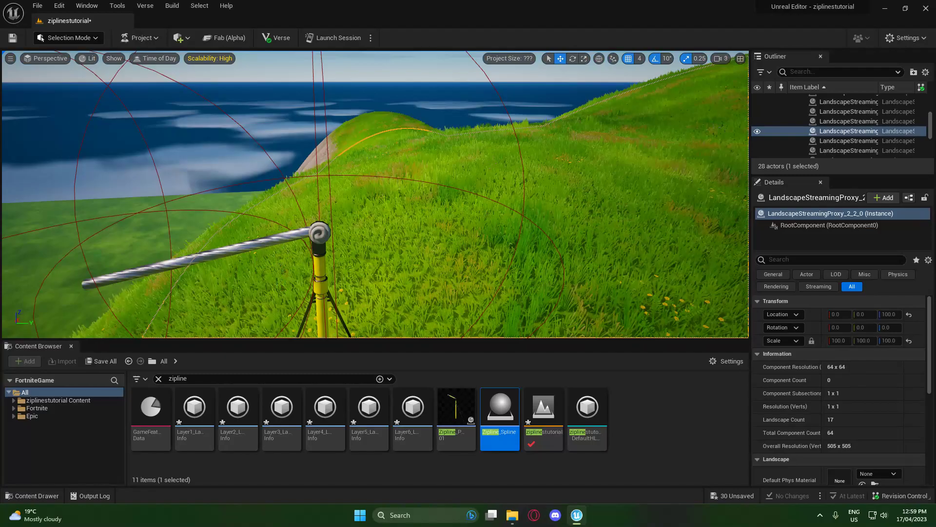
right_click_drag(419, 149, 462, 161)
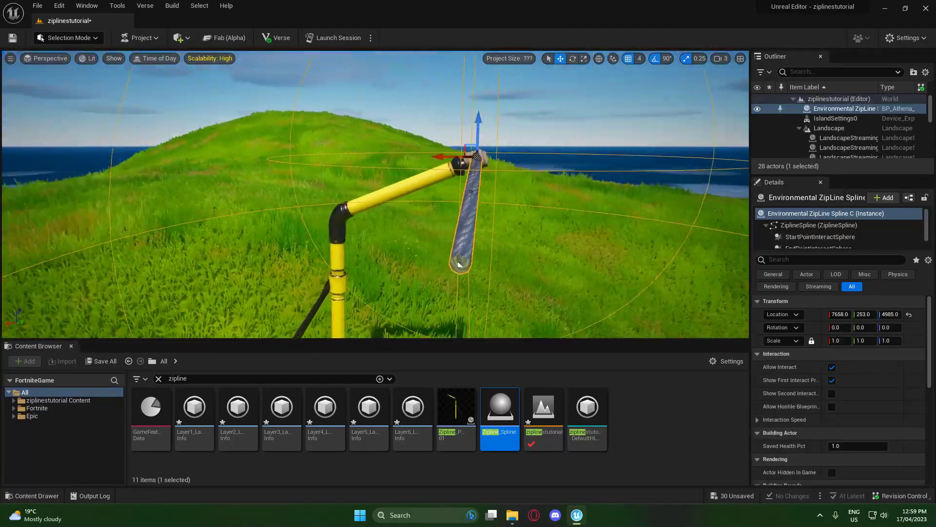
Step: Place a second Zipline_Pole_01 on top of the opposite hill
right_click_drag(376, 195, 439, 200)
right_click_drag(434, 254, 502, 93)
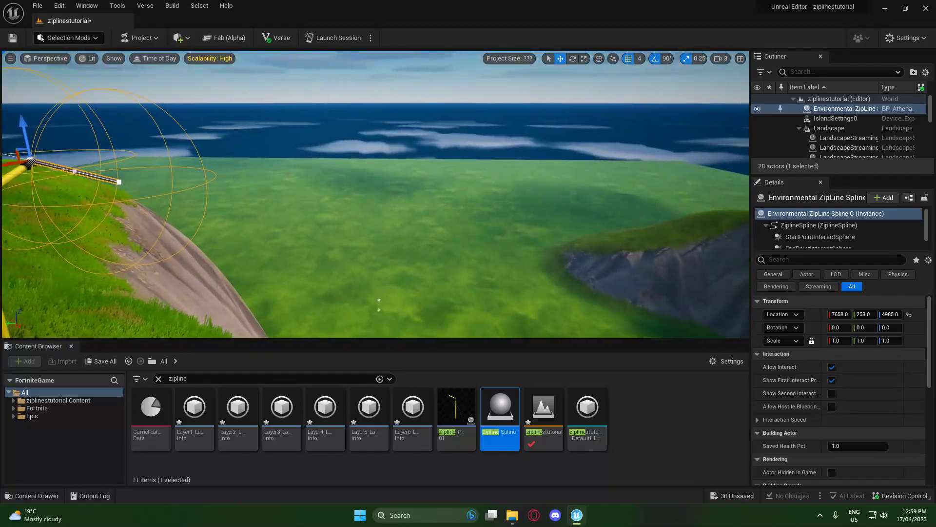
right_click_drag(622, 83, 690, 64)
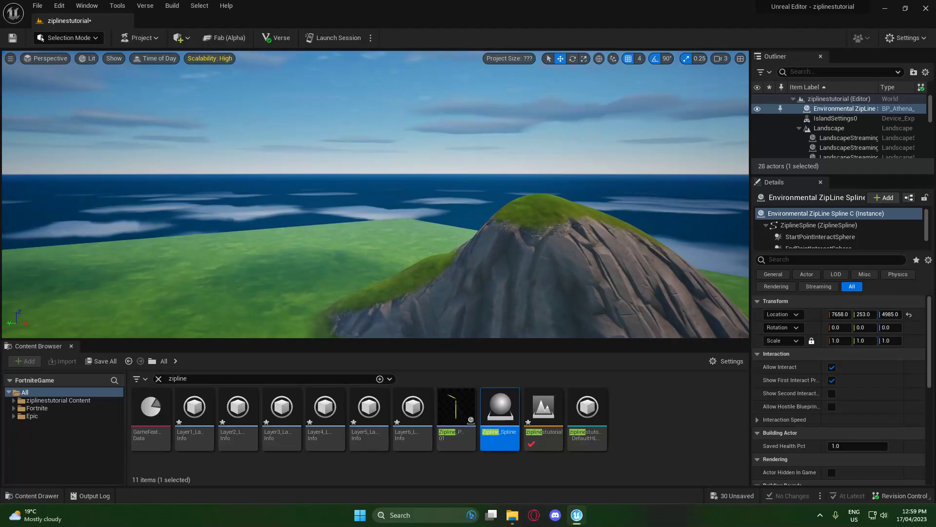
left_click(721, 58)
key("w")
right_click_drag(517, 298, 517, 321)
left_click_drag(456, 412, 473, 339)
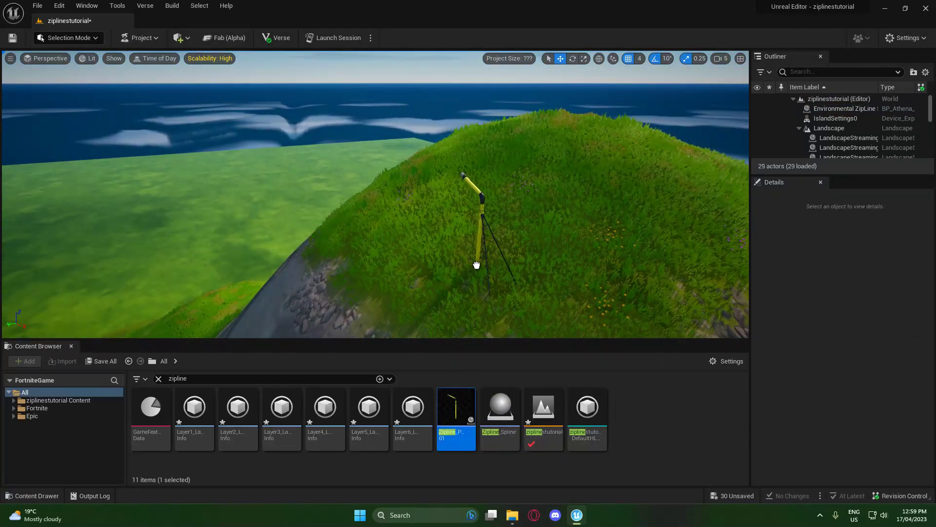
left_click_drag(482, 244, 480, 244)
Step: Select the zipline spline's end point near the first pole and stretch it across the valley toward the opposite hill
right_click_drag(480, 244, 469, 180)
key("w")
left_click(466, 239)
key("w")
key("s")
key("w")
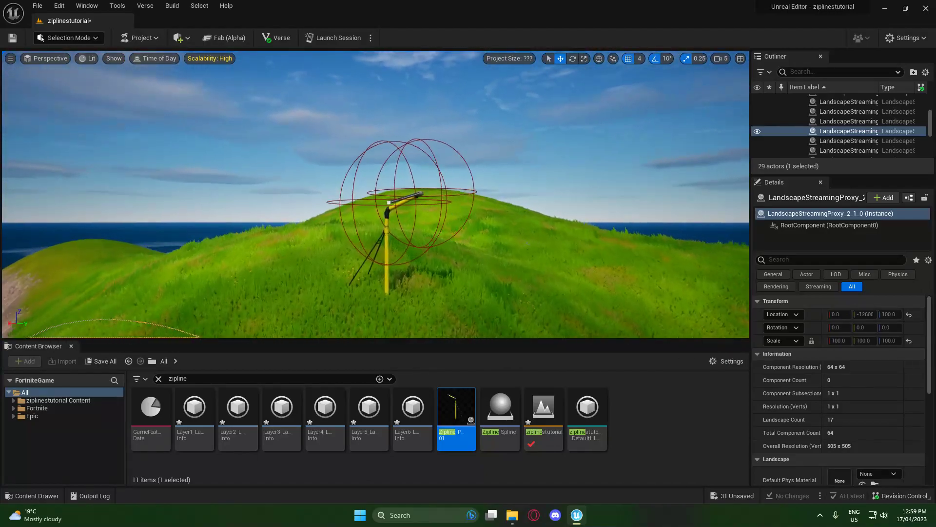
right_click_drag(468, 252, 300, 243)
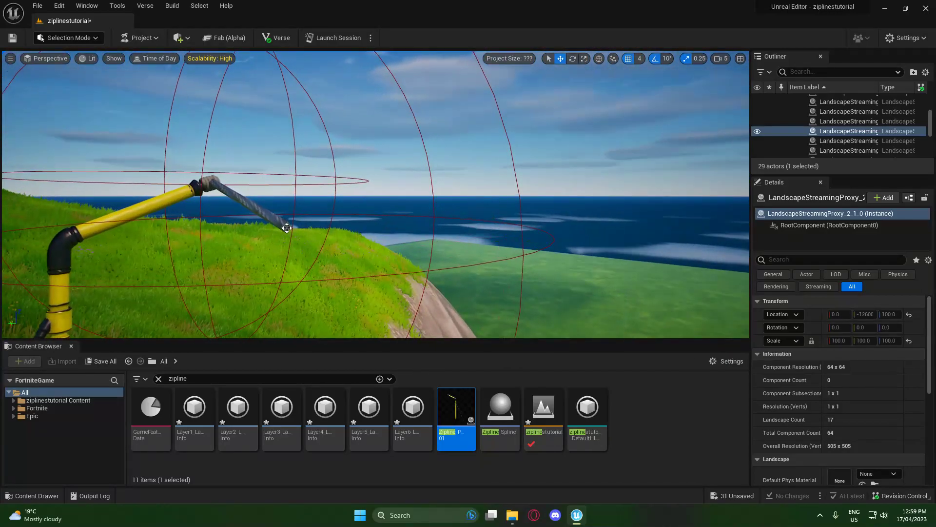
left_click(287, 228)
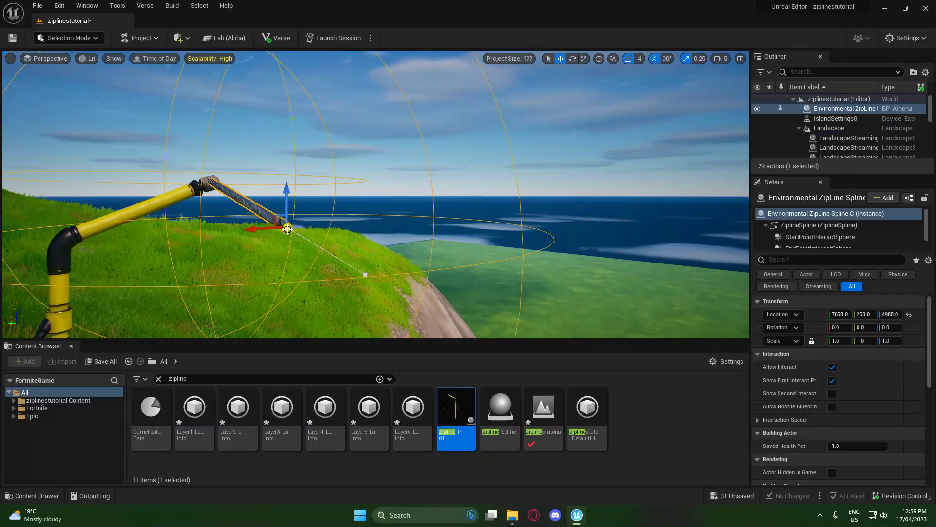
key("s")
right_click_drag(620, 283, 675, 349)
right_click_drag(404, 204, 401, 213)
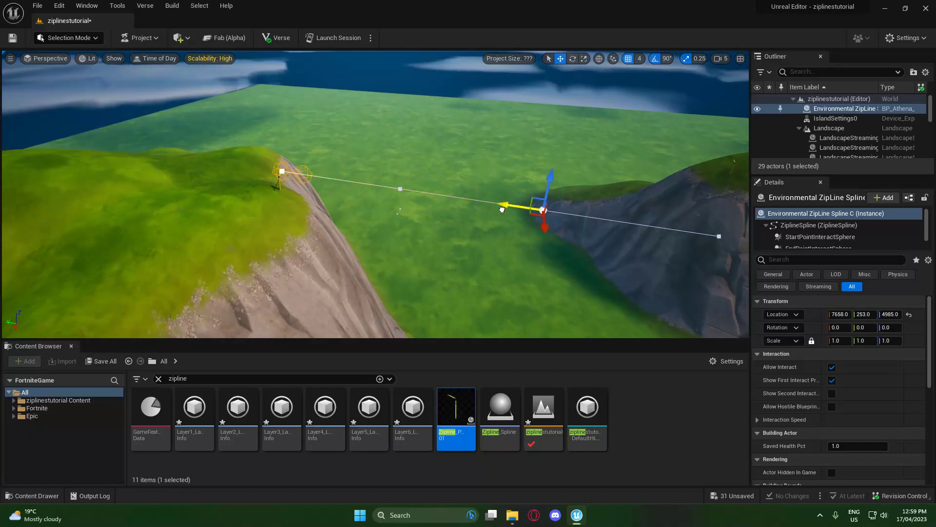
right_click_drag(595, 259, 643, 243)
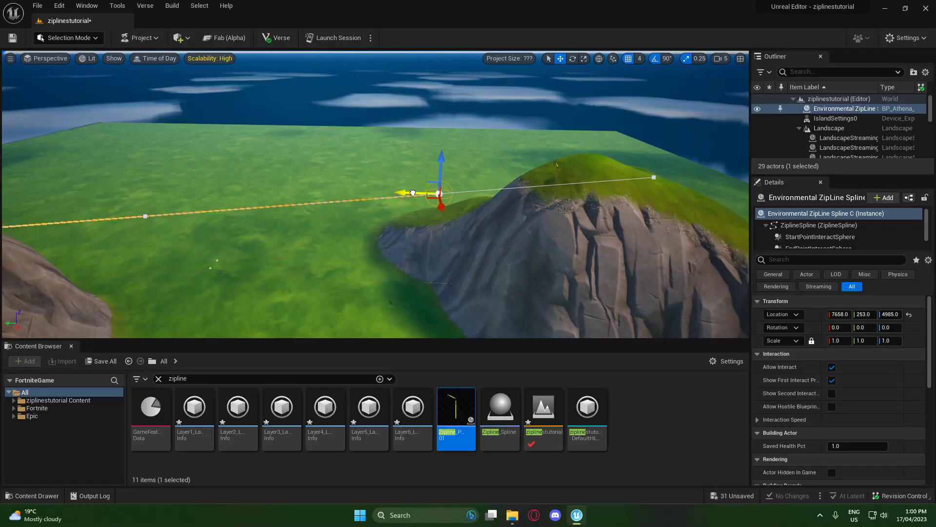
Step: Extend the zipline's end point along the Y axis over the far hill, close to the second pole
left_click_drag(552, 194, 551, 194)
right_click_drag(551, 194, 583, 161)
key("w")
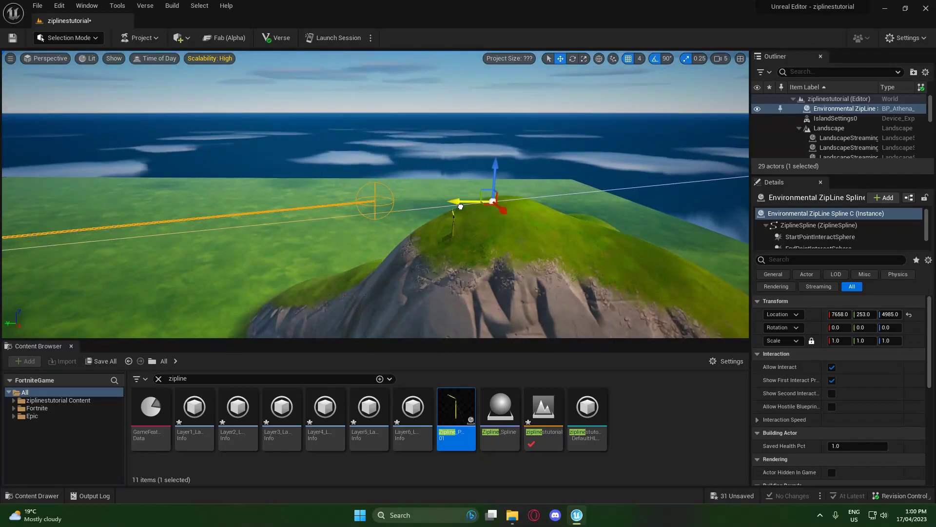
left_click_drag(461, 206, 461, 206)
right_click_drag(519, 188, 717, 176)
key("w")
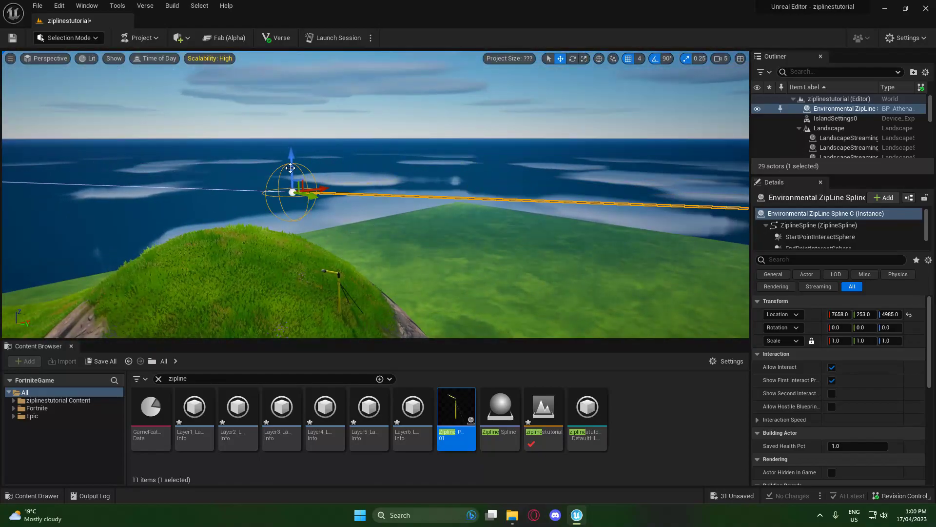
Step: Adjust the height of the zipline's end point to bring it near the second pole's arm
left_click_drag(291, 167, 291, 168)
key("w")
right_click_drag(291, 168, 108, 183)
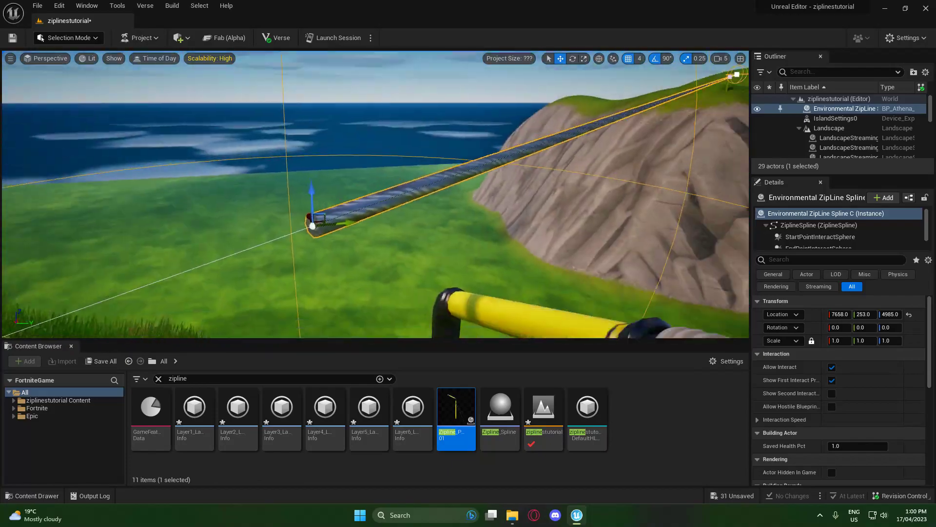
right_click_drag(339, 179, 375, 185)
left_click(721, 58)
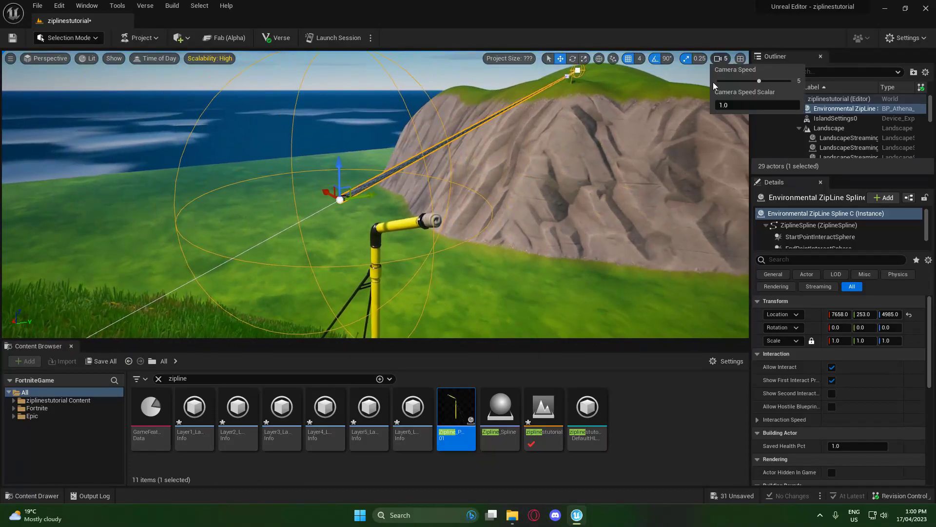
key("a")
right_click_drag(440, 167, 555, 185)
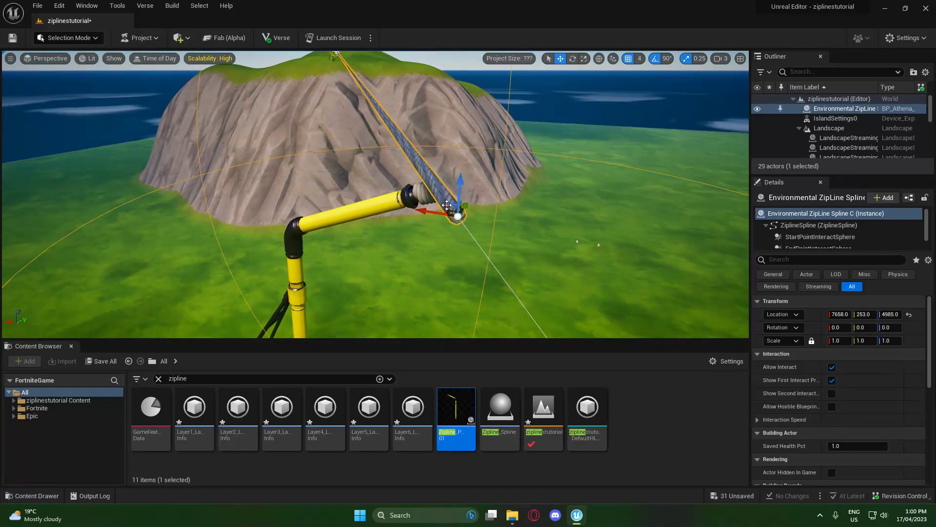
Step: Align the zipline's end point horizontally and vertically with the tip of the second pole's arm
left_click_drag(443, 196, 442, 195)
right_click_drag(442, 194, 575, 180)
key("a")
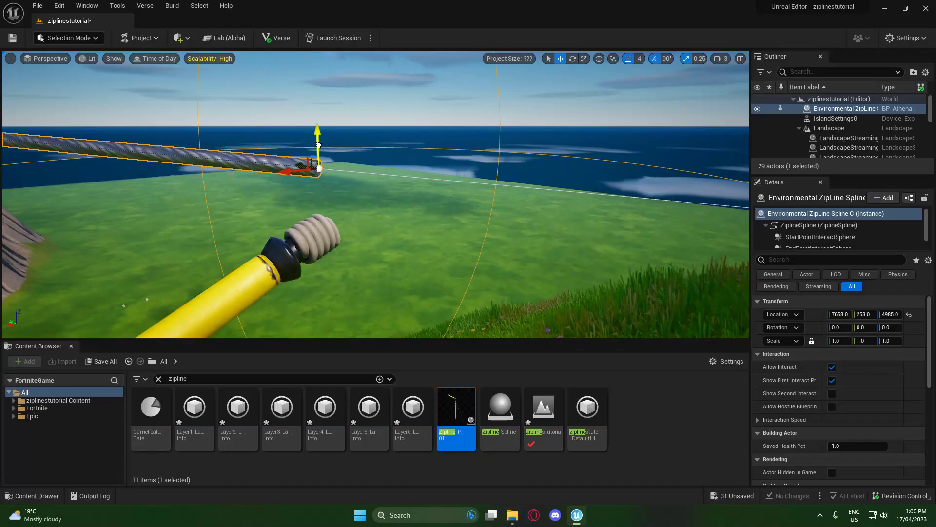
left_click_drag(318, 145, 320, 199)
right_click_drag(320, 198, 498, 199)
key("a")
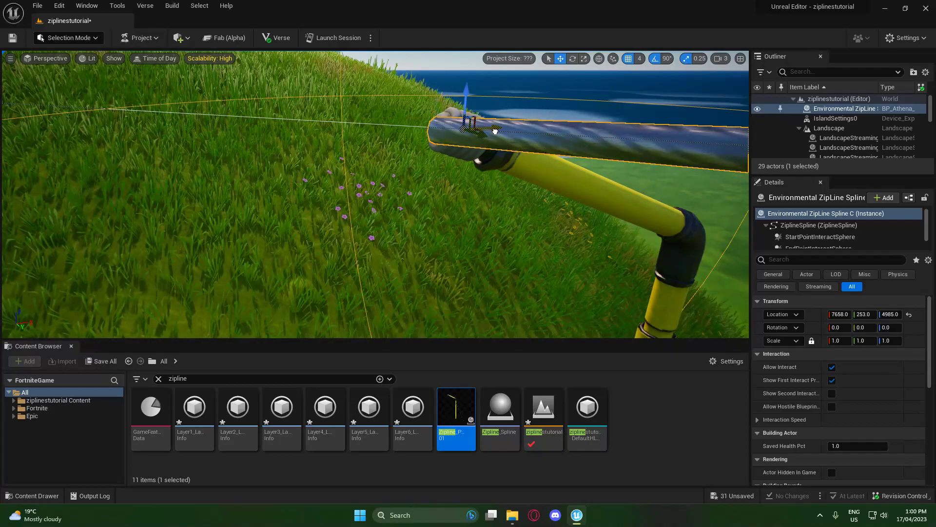
left_click_drag(495, 132, 496, 131)
right_click_drag(496, 131, 424, 168)
key("a")
key("d")
Step: Deselect the zipline and examine the strung cable at the second pole and across both hills
left_click(279, 118)
key("a")
right_click_drag(279, 118, 912, 117)
key("a")
key("a")
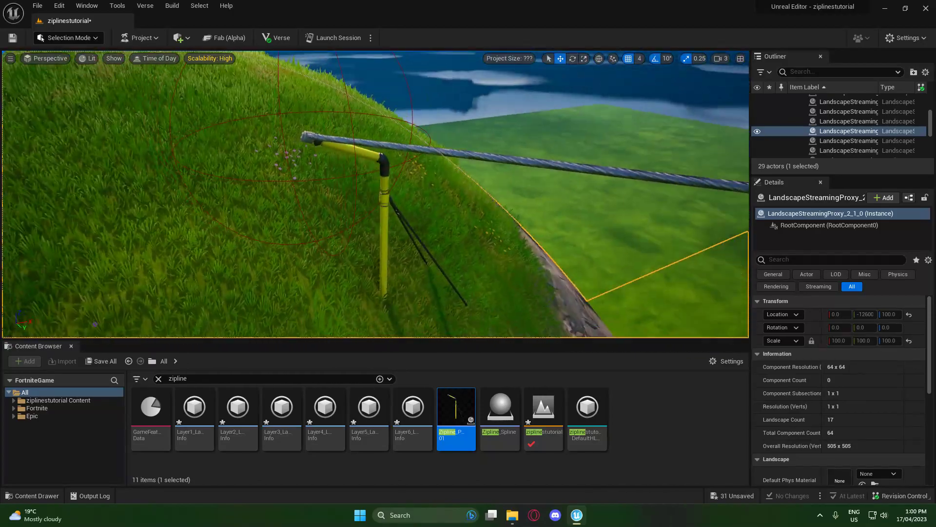
key("s")
mouse_move(375, 195)
right_mouse_down()
mouse_move(517, 204)
mouse_move(551, 220)
mouse_move(581, 156)
mouse_move(363, 180)
mouse_move(383, 200)
right_mouse_up()
key("a")
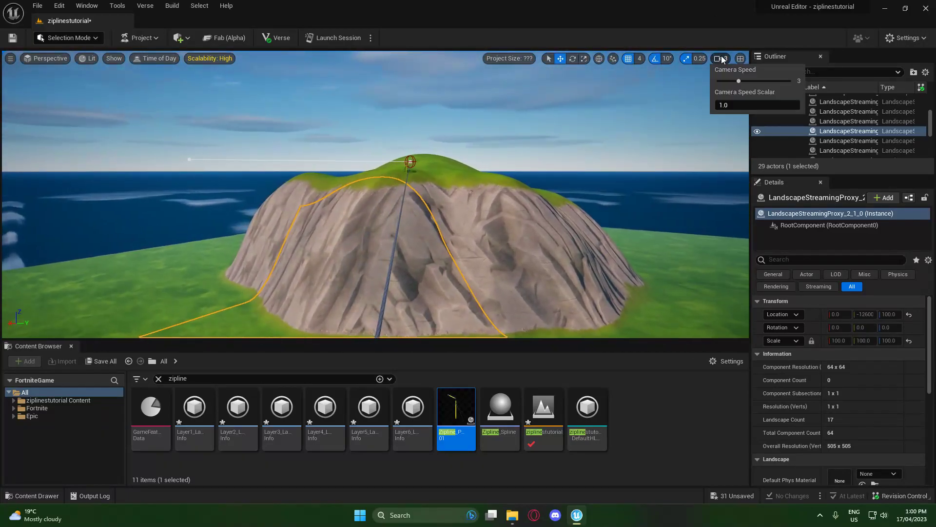
key("w")
right_click_drag(535, 100, 873, 200)
key("s")
right_click_drag(312, 283, 5, 118)
key("s")
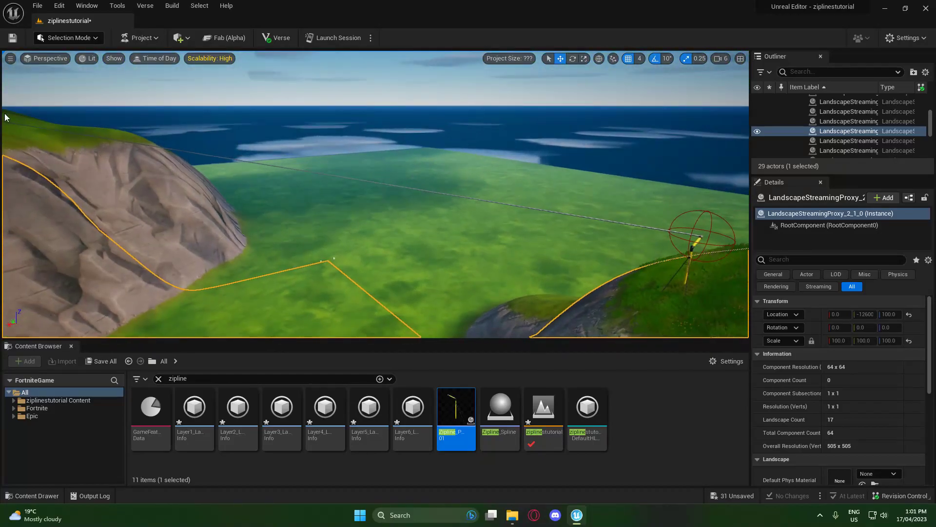
right_click_drag(191, 178, 286, 158)
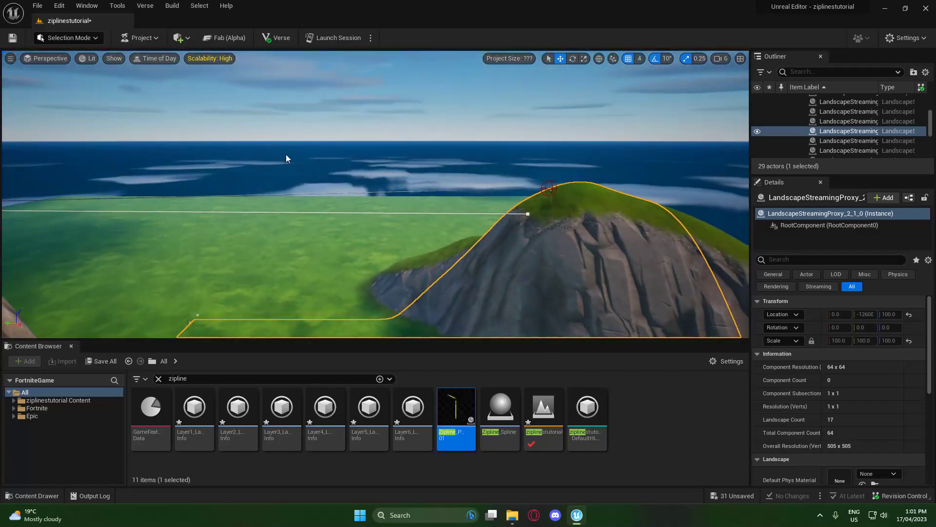
Step: Adjust the height of the tangent handle at the zipline's pole end to curve the cable between the hills, and deselect the zipline
left_click(529, 213)
key("f")
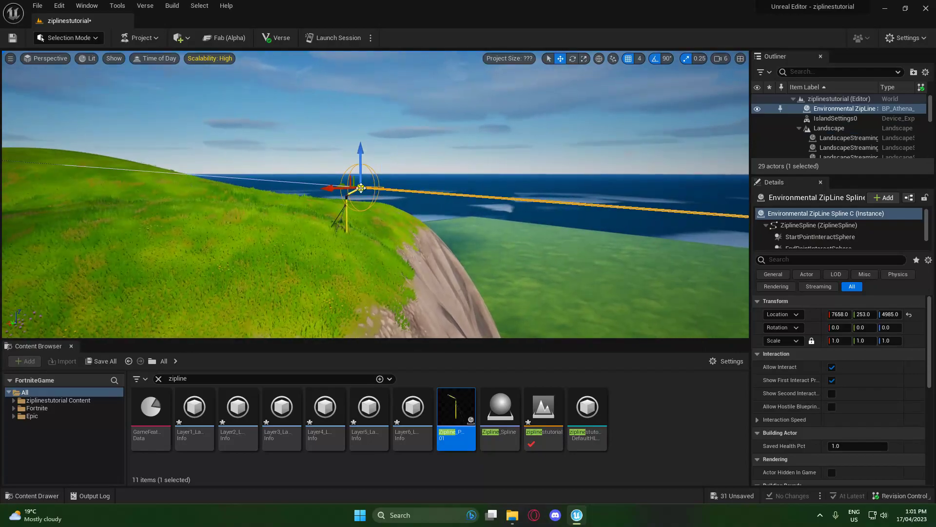
right_click_drag(361, 188, 459, 125)
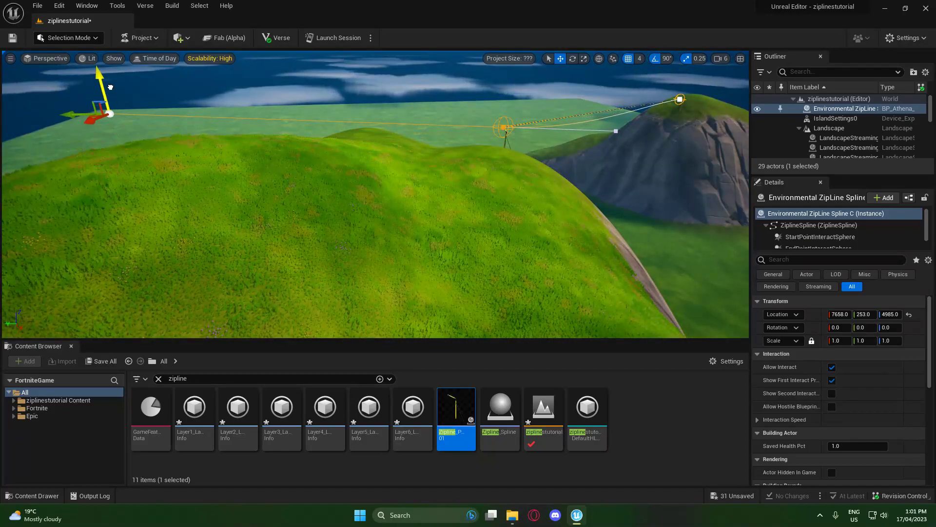
right_click_drag(291, 103, 151, 109)
left_click(467, 257)
right_click_drag(467, 257, 583, 286)
right_click_drag(423, 232, 468, 249)
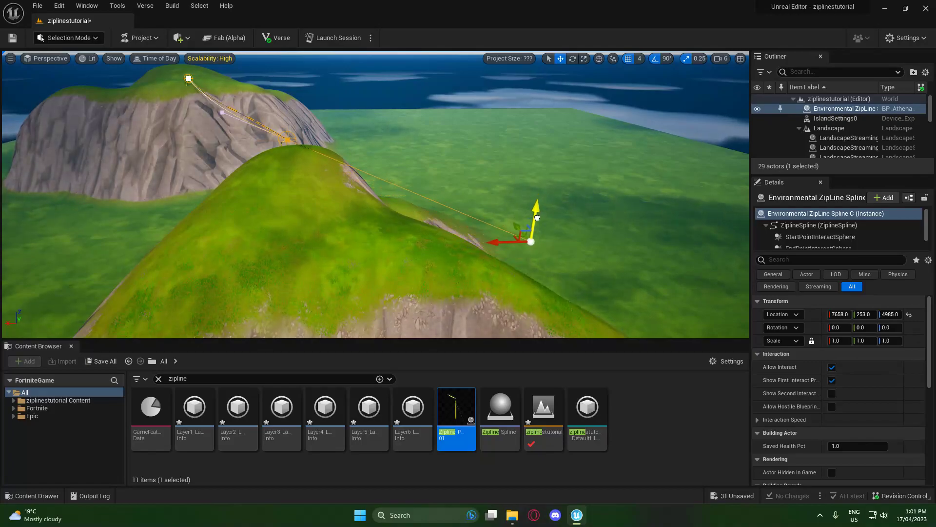
right_click_drag(526, 185, 653, 161)
right_click_drag(429, 217, 483, 201)
left_click(432, 220)
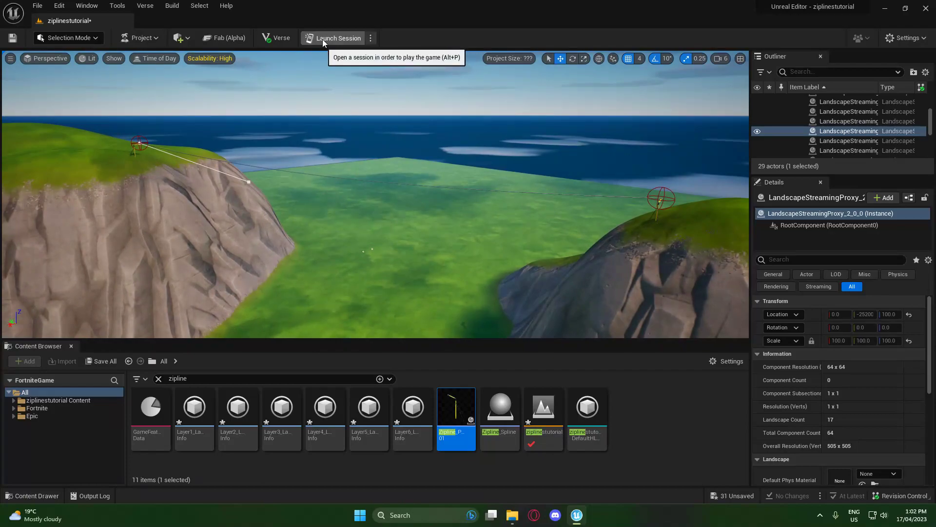
Step: Launch a play session of the island and move the character up onto the hill with the zipline pole
left_click(323, 39)
left_click(534, 369)
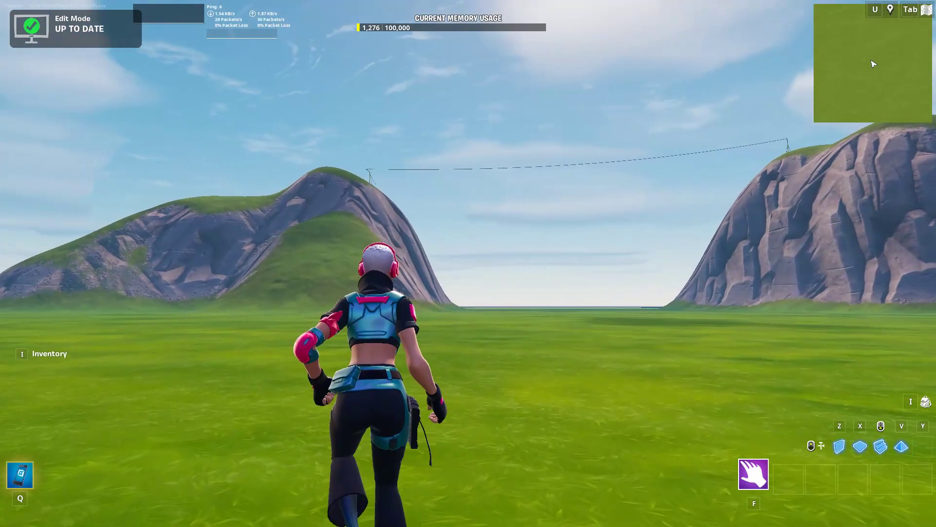
key("shift+w")
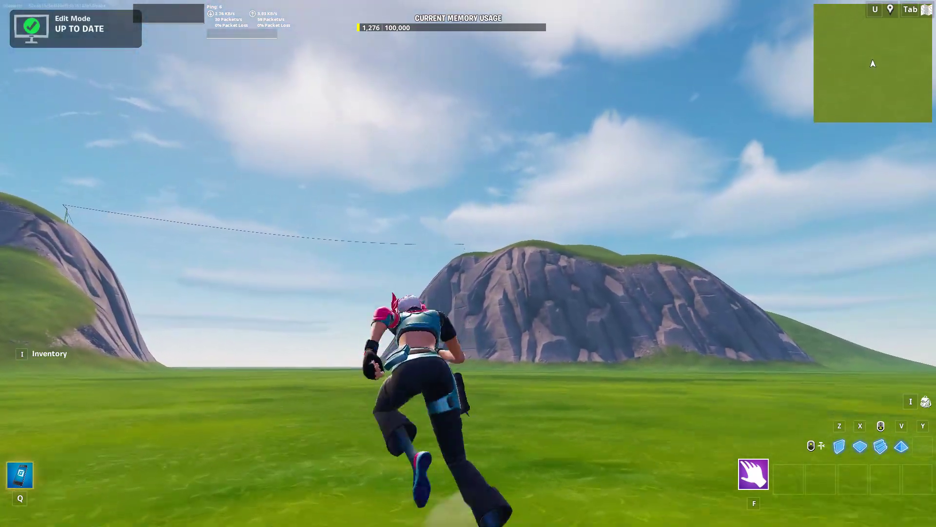
key("space")
key("space")
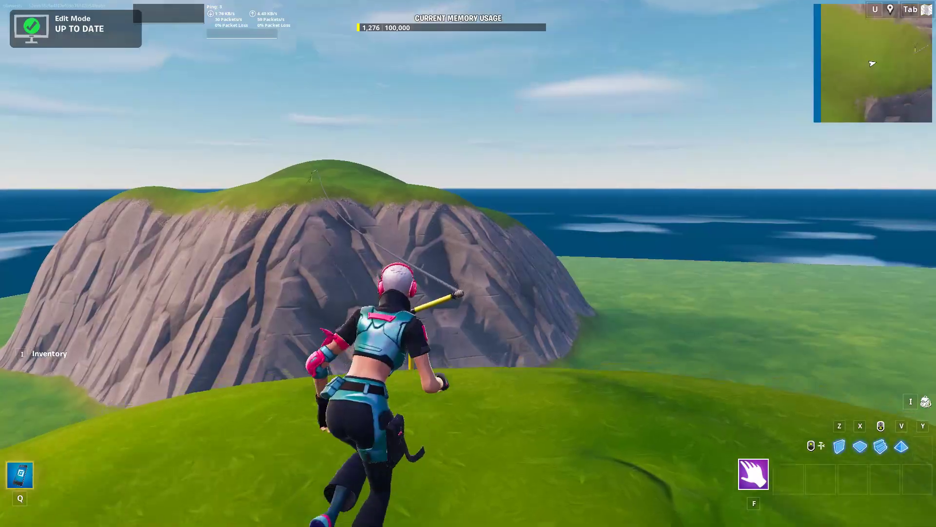
Step: Test the zipline in both directions by riding it to the opposite hill and boarding it again for the return
key("w")
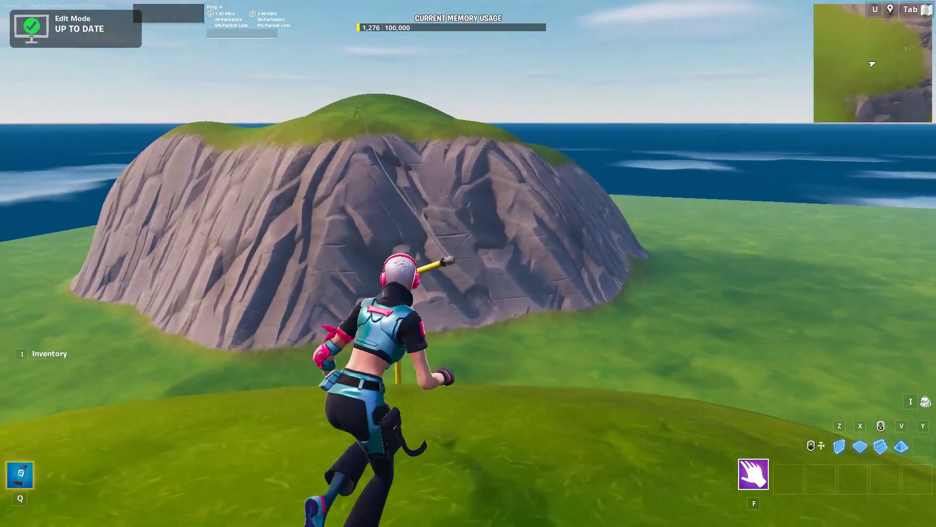
key("w")
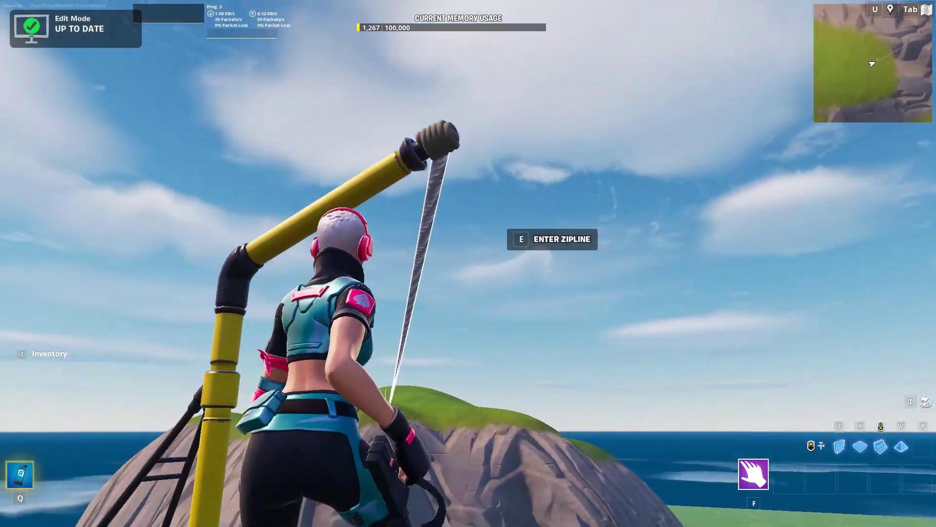
key("e")
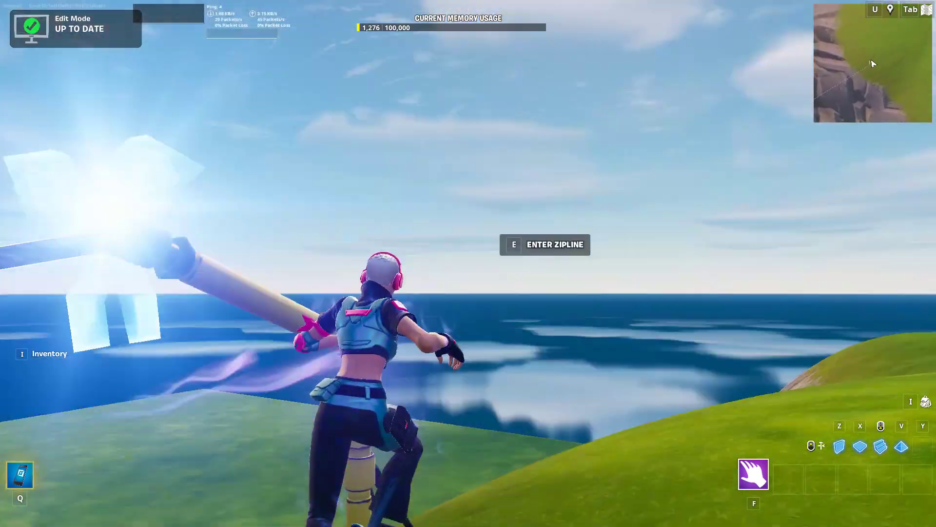
key("w")
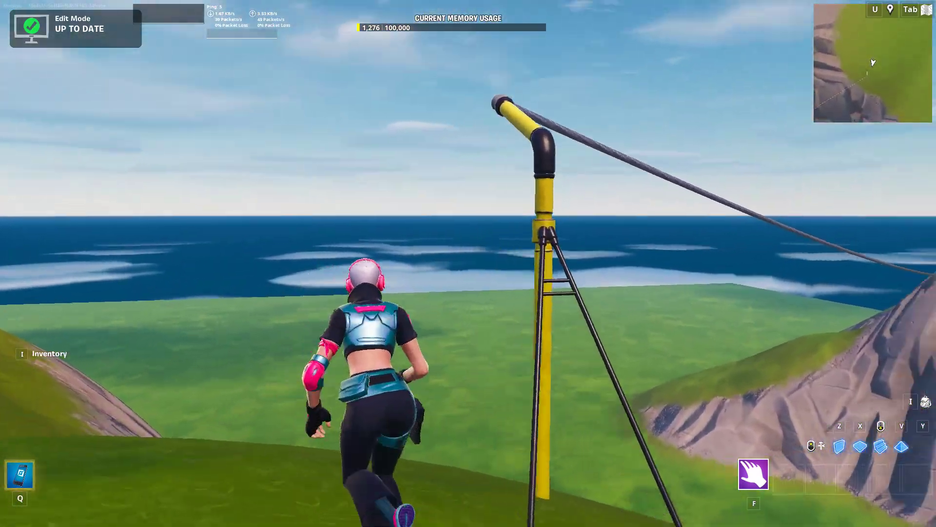
key("e")
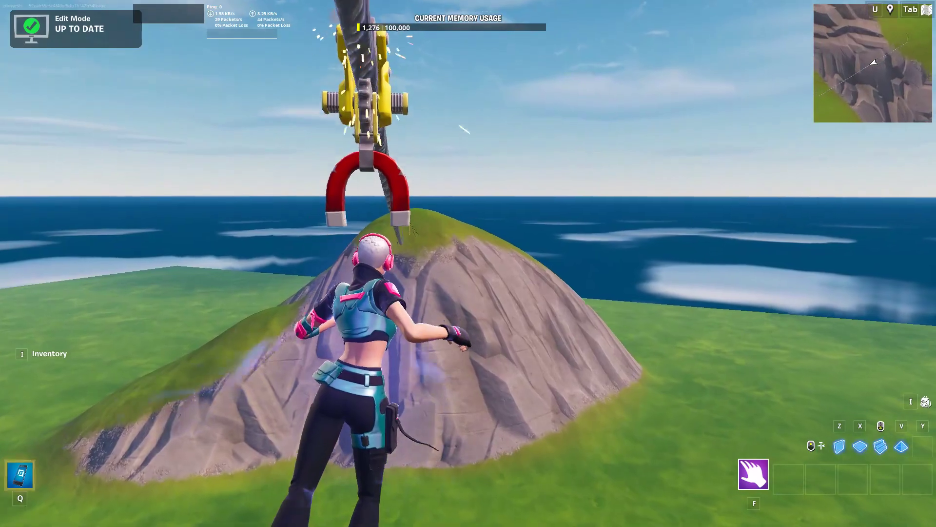